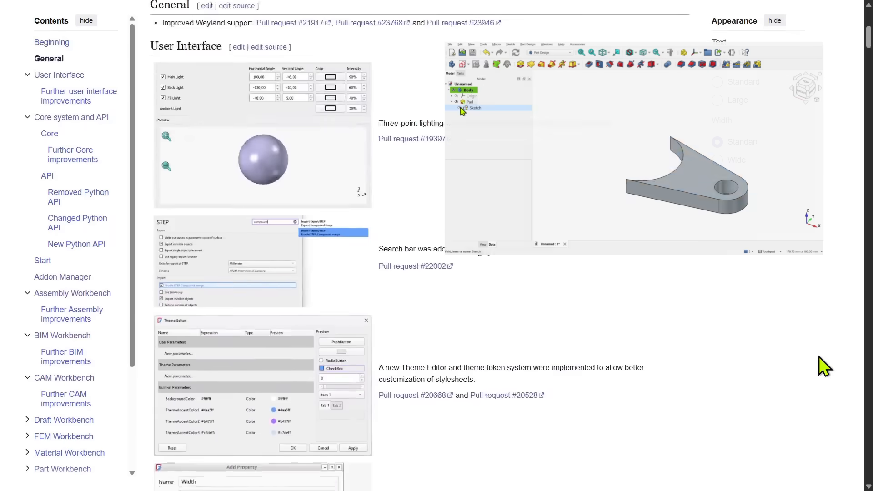
Step: Look through the release notes for the user interface and core system improvements
scroll(824, 364, down, 7)
scroll(824, 366, down, 10)
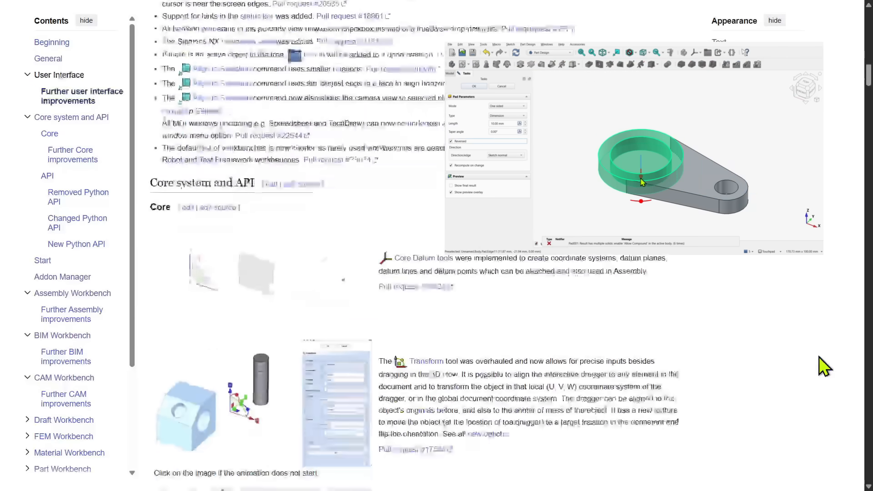
scroll(825, 366, down, 8)
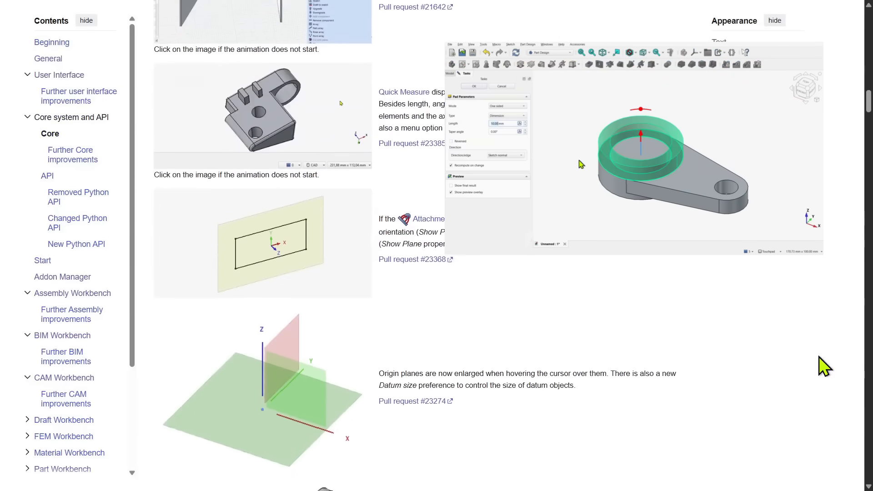
scroll(824, 366, down, 7)
scroll(825, 364, down, 2)
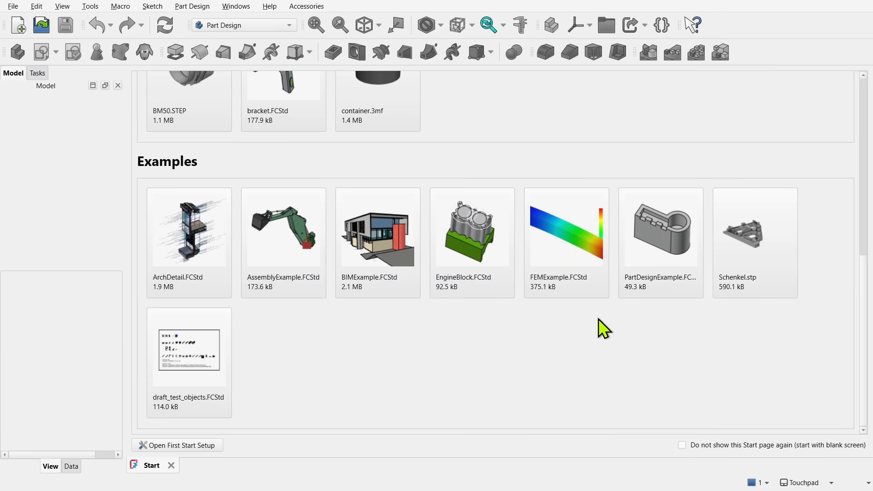
Step: Browse the Start page's recent files, the fc3dmodels folder and the example models
scroll(600, 325, up, 6)
scroll(598, 319, up, 1)
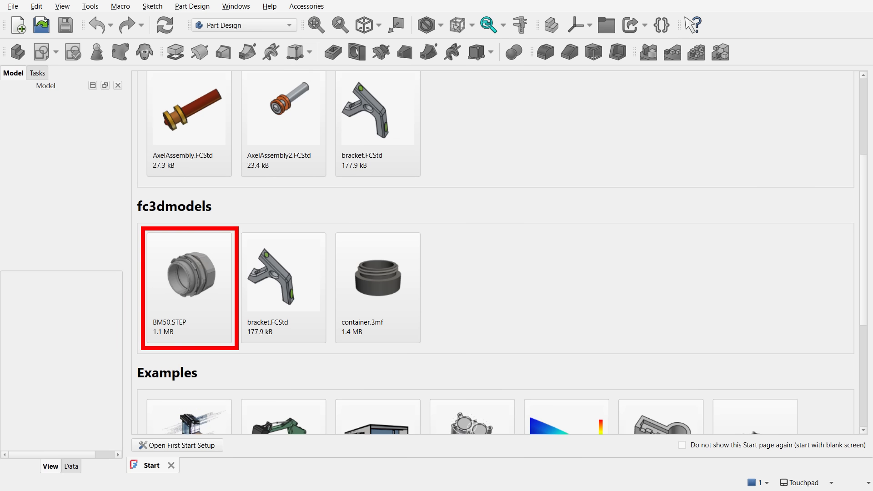
scroll(677, 238, down, 5)
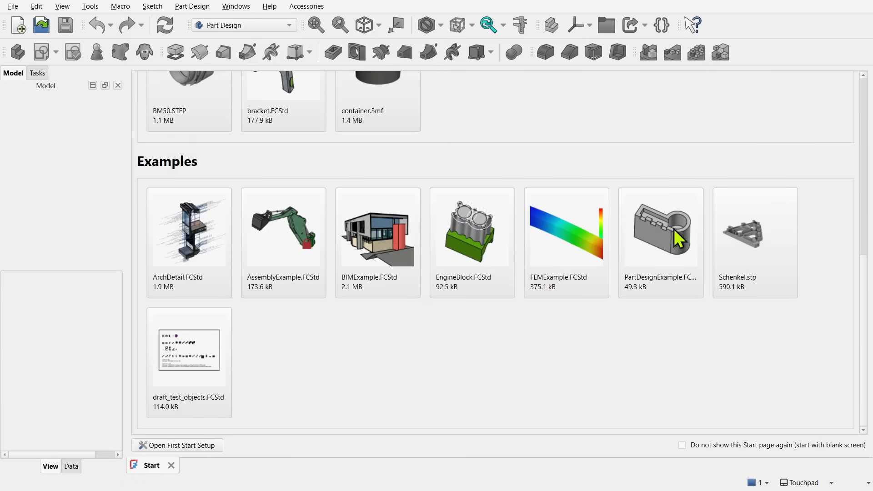
scroll(599, 320, up, 7)
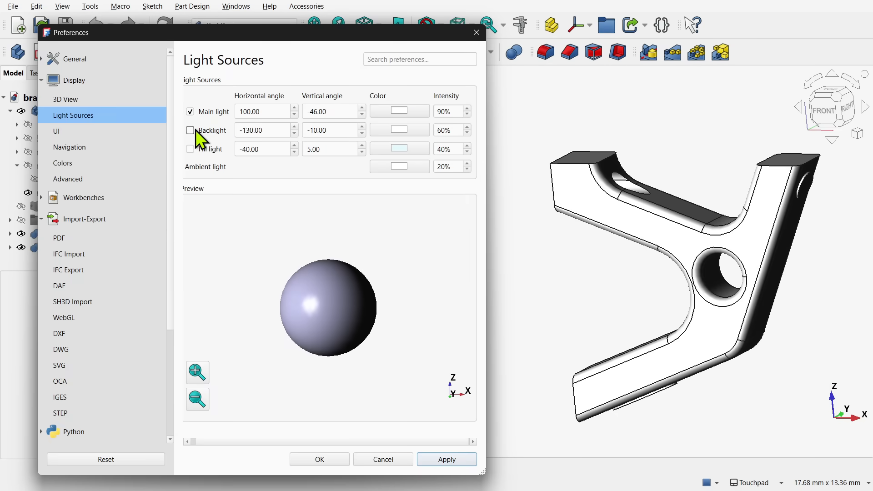
Step: Enable the backlight and the fill light in the light source preferences and apply them
click(195, 129)
click(454, 459)
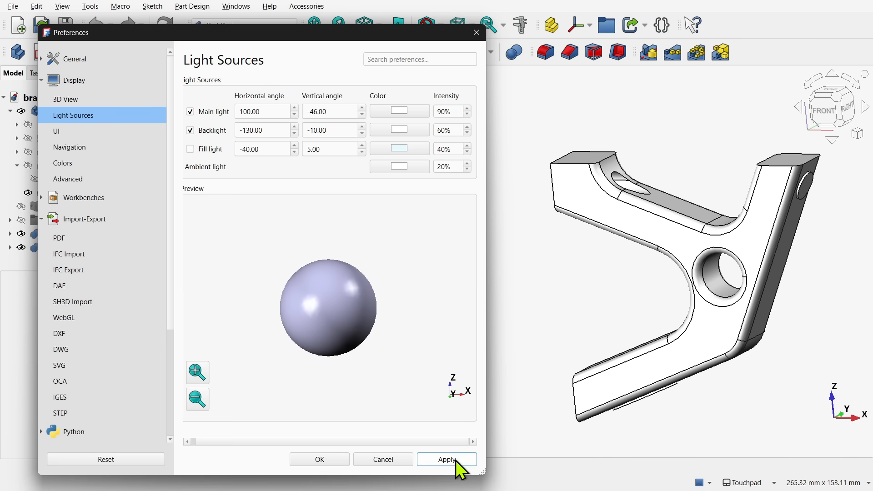
click(190, 150)
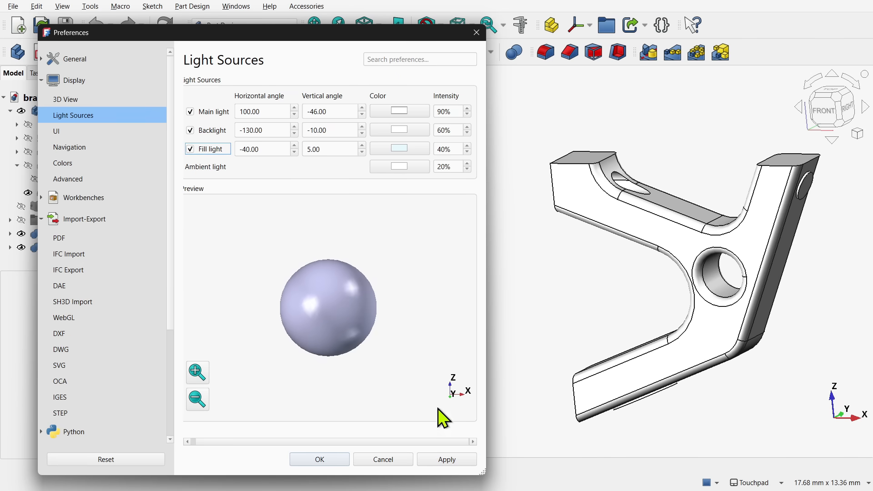
click(454, 465)
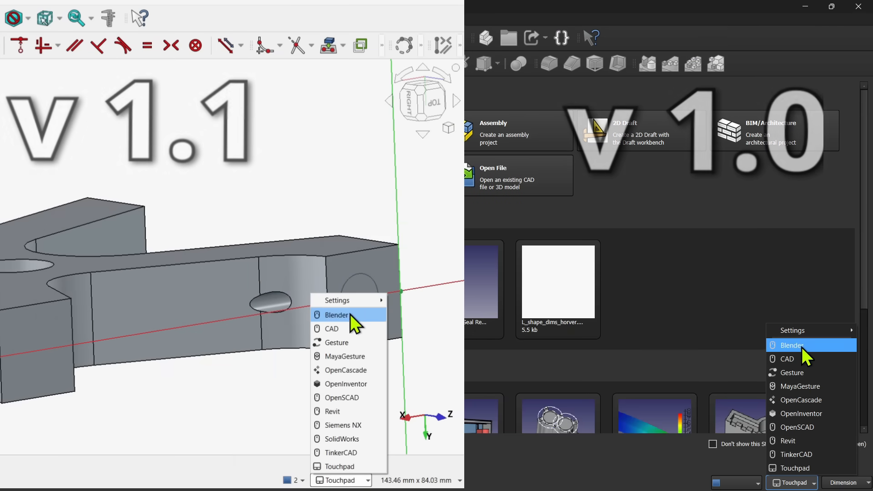
mouse_move(350, 303)
mouse_move(409, 300)
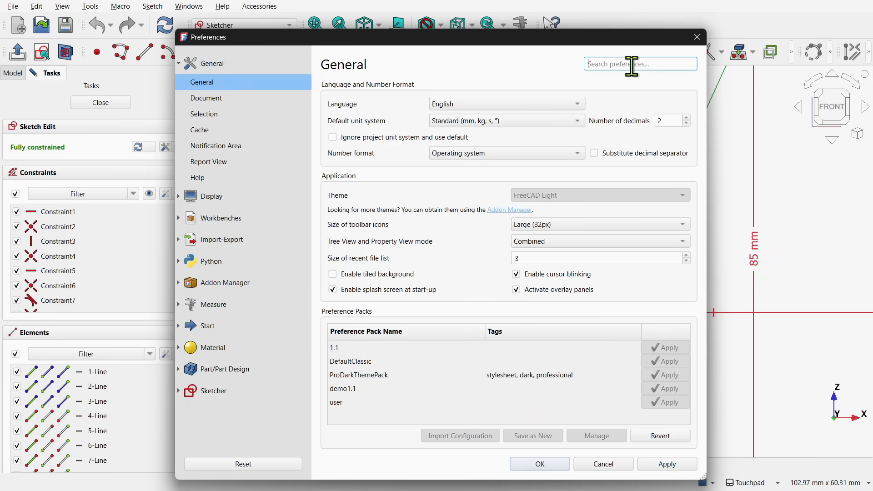
Step: Search the preferences for "point" and "vertex" and view several of the matching settings
text(point)
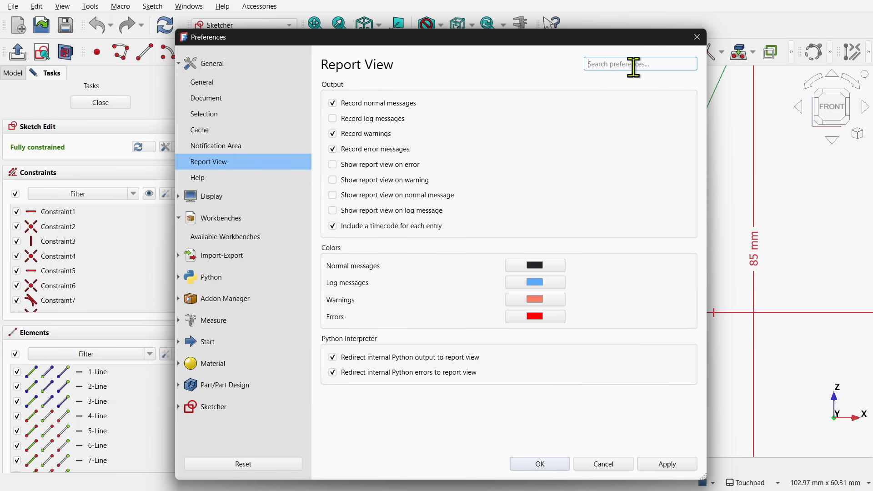
text(vertex)
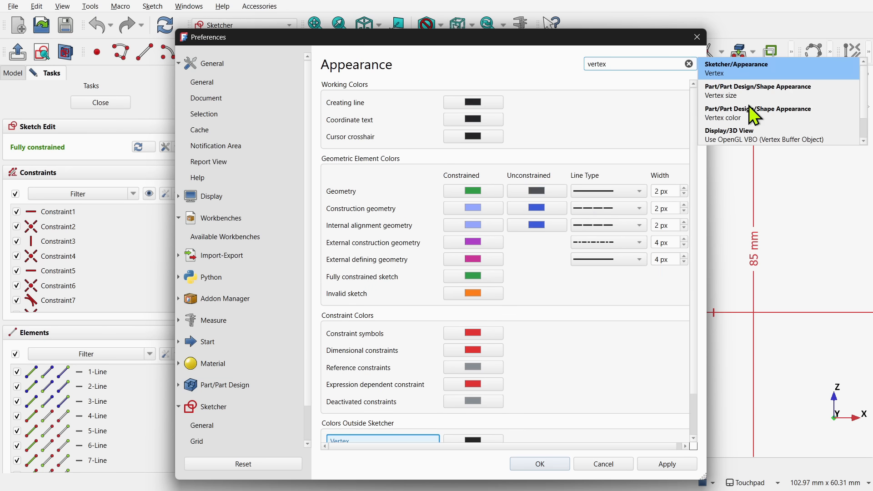
click(755, 116)
click(751, 133)
click(752, 94)
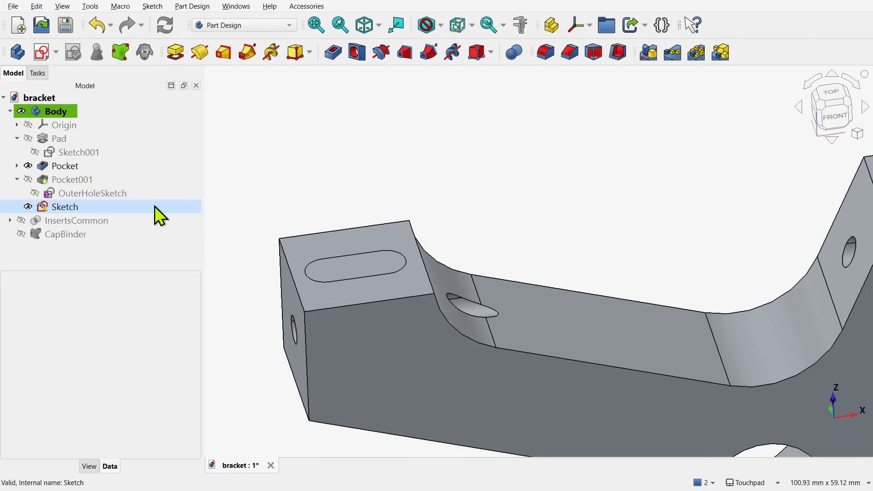
Step: Edit the attachment of the slot sketch and reattach it to the bracket's long sloping face, Pocket:Face9, in Plane face mode
click(105, 207)
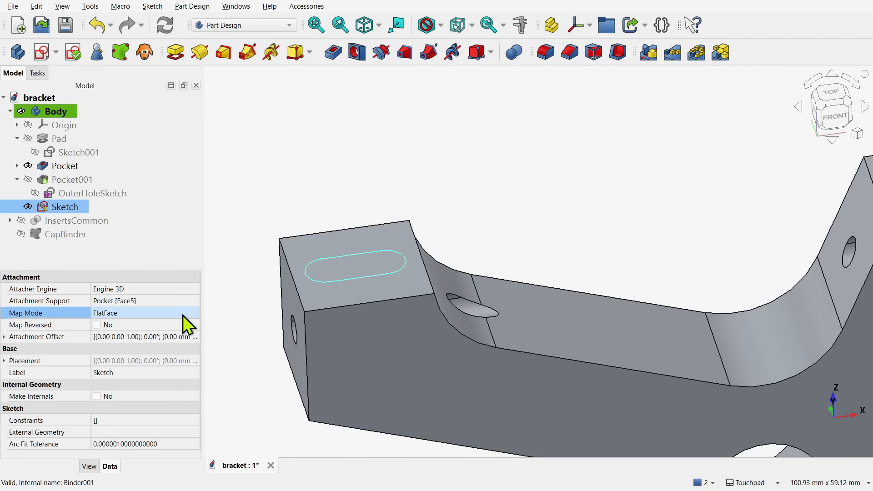
click(195, 313)
scroll(357, 267, up, 3)
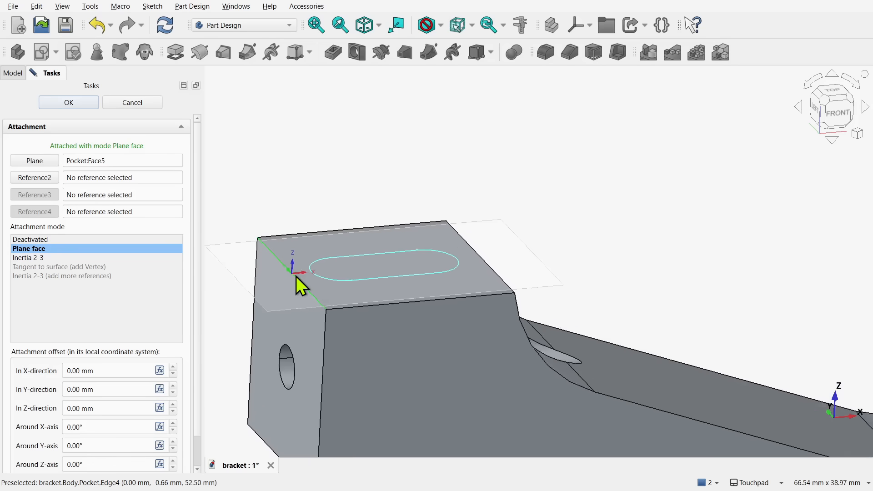
scroll(309, 290, down, 5)
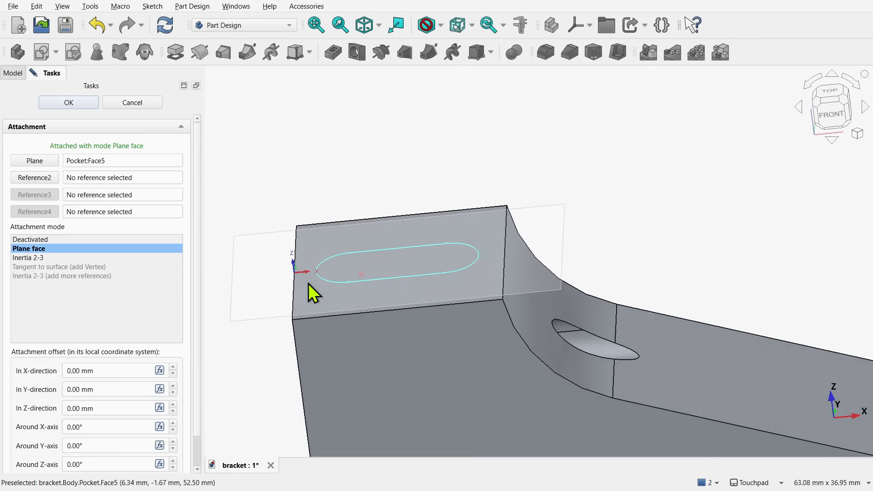
click(36, 161)
click(562, 352)
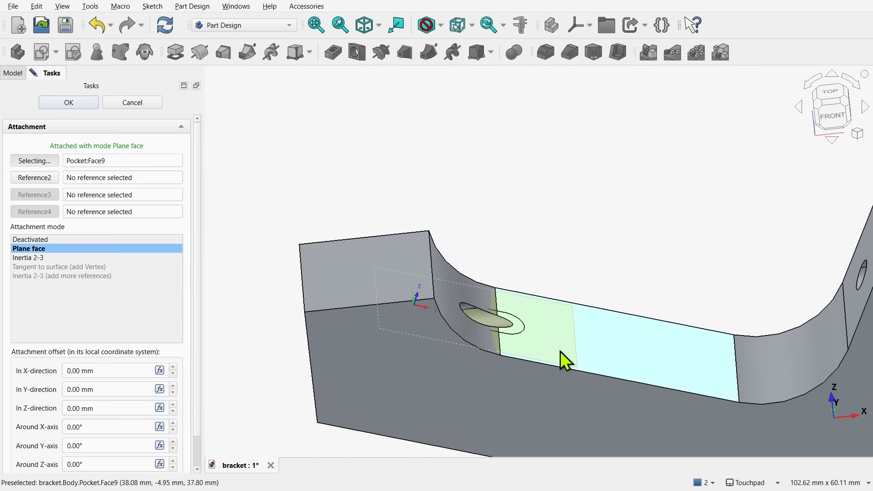
Step: Set the slot sketch's attachment offset in the X-direction to 22 mm and accept the attachment
alt+drag(560, 351, 547, 295)
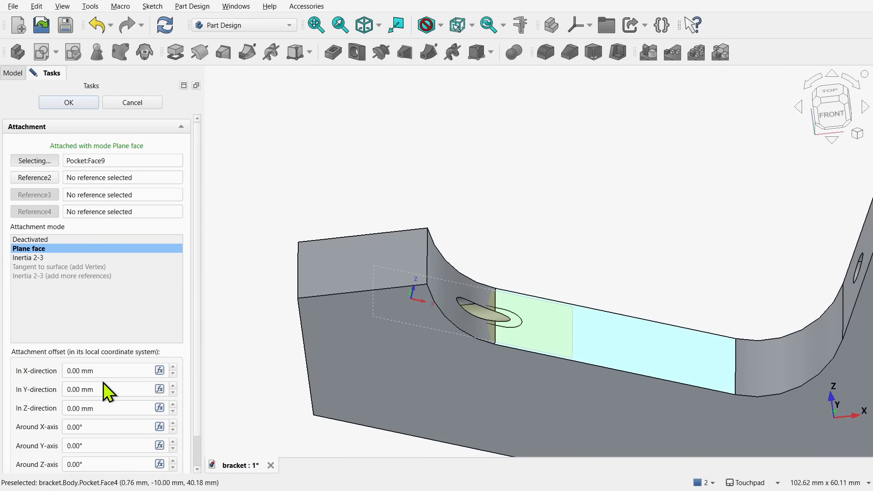
text(22)
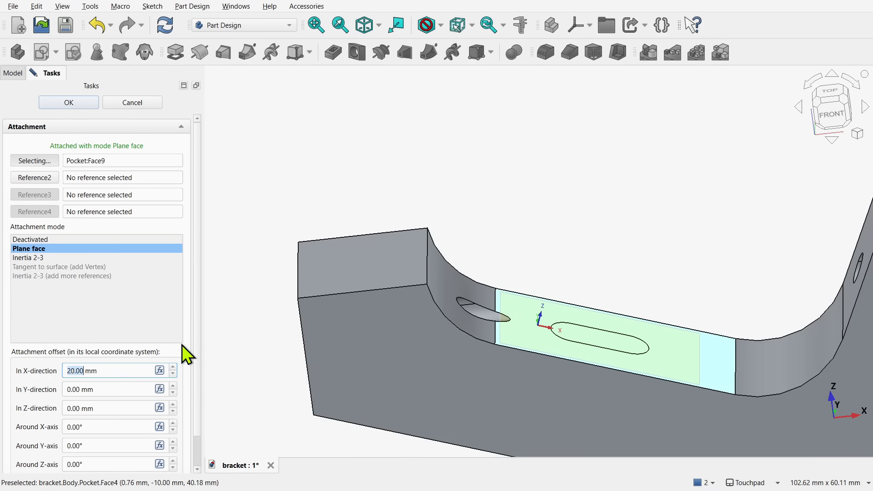
click(67, 103)
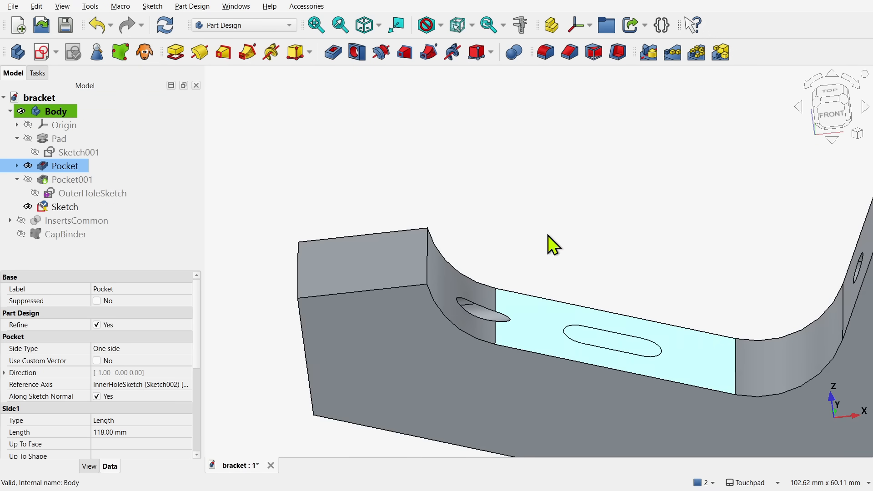
alt+drag(551, 244, 512, 308)
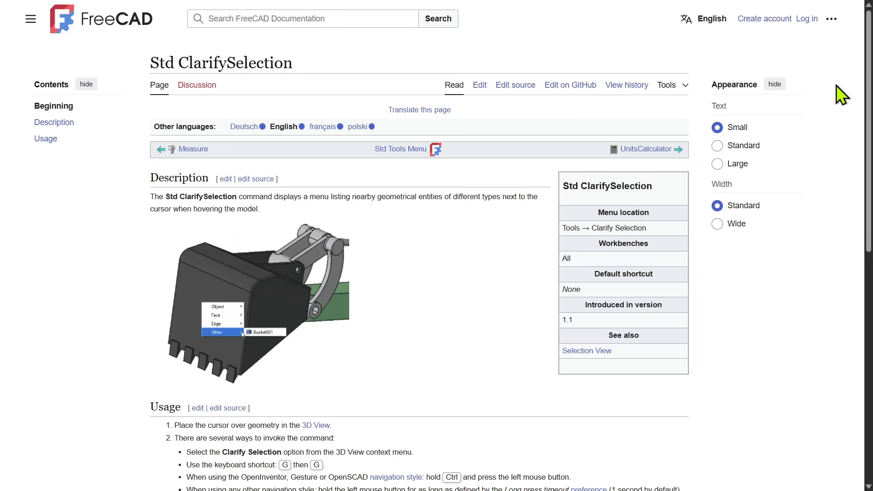
Step: Read the description and usage sections of the Std ClarifySelection documentation page
scroll(436, 246, down, 3)
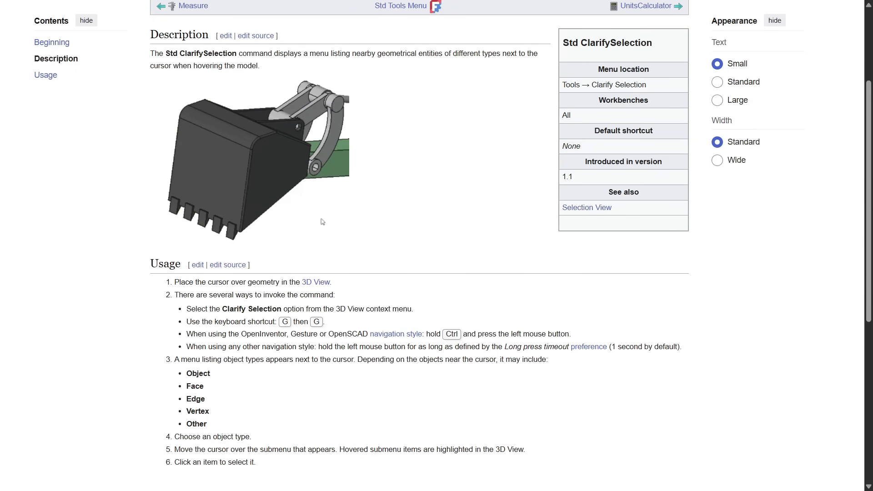
scroll(322, 222, down, 2)
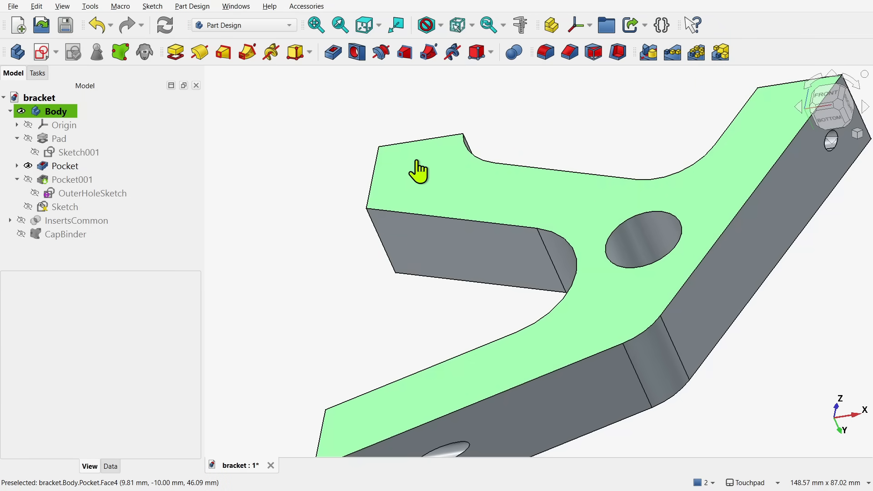
Step: Use Clarify Selection on the bracket's front face to select the hidden face Pocket (Face5) behind it
right_click(417, 162)
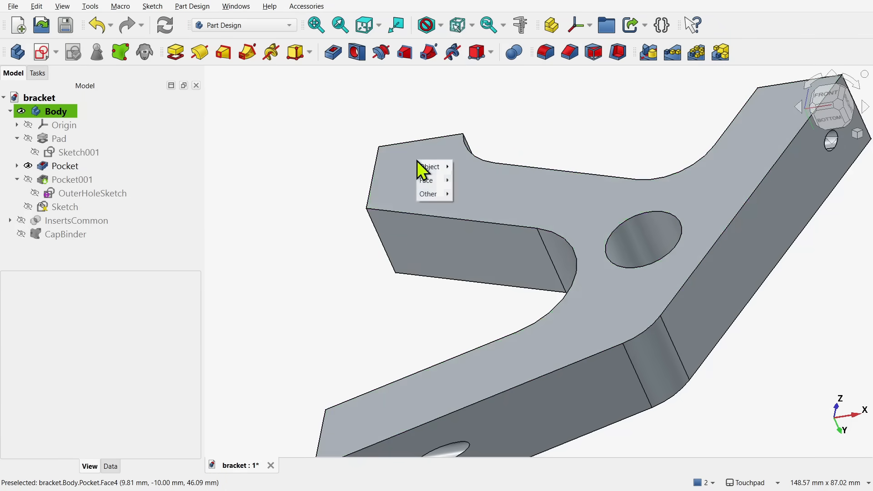
mouse_move(436, 187)
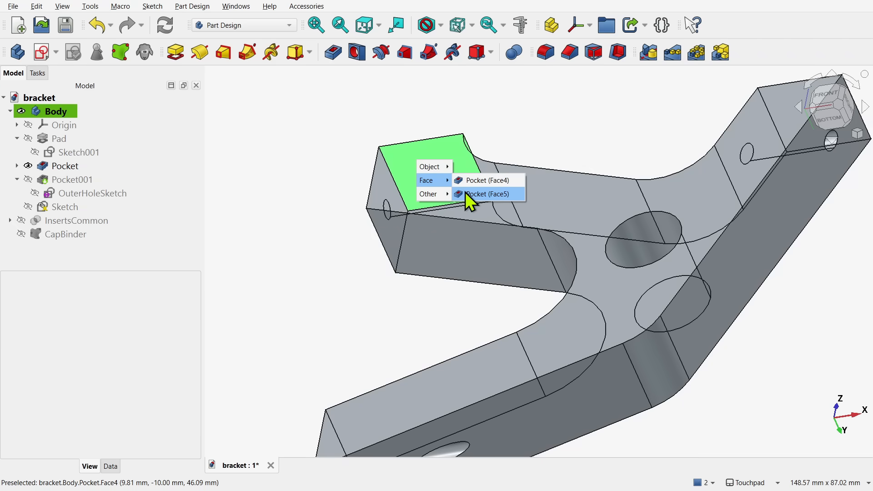
click(468, 194)
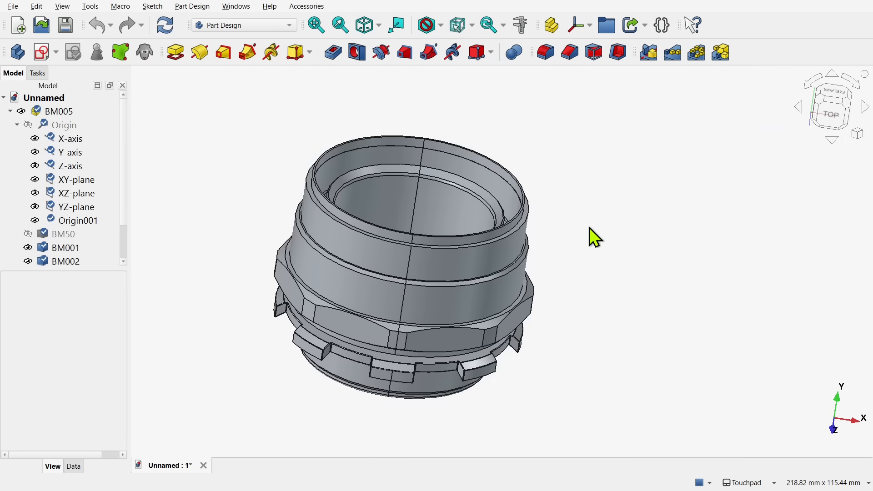
Step: Quick-measure the vertical edge on the fitting's upper cylindrical band and pick the band below it
middle_drag(486, 192, 652, 223)
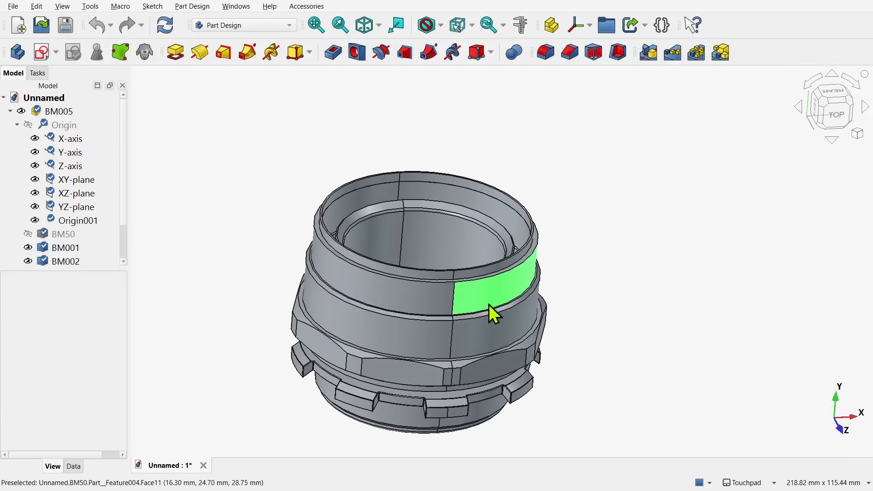
click(454, 313)
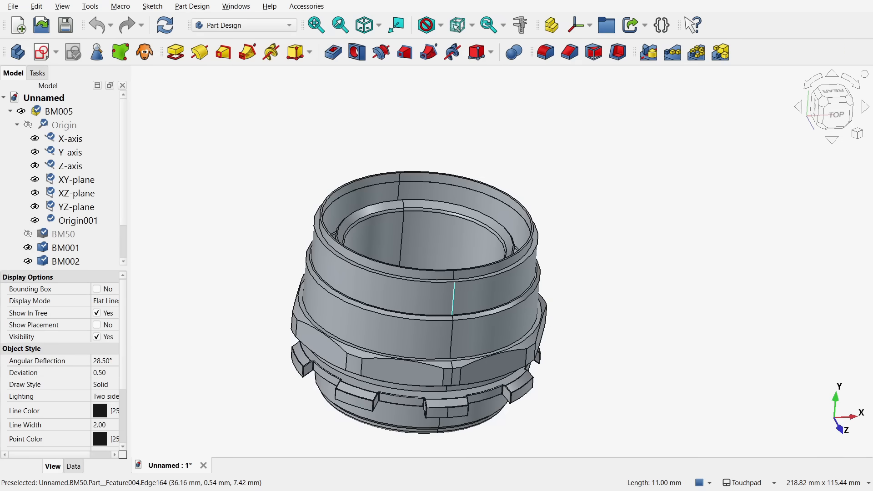
click(384, 335)
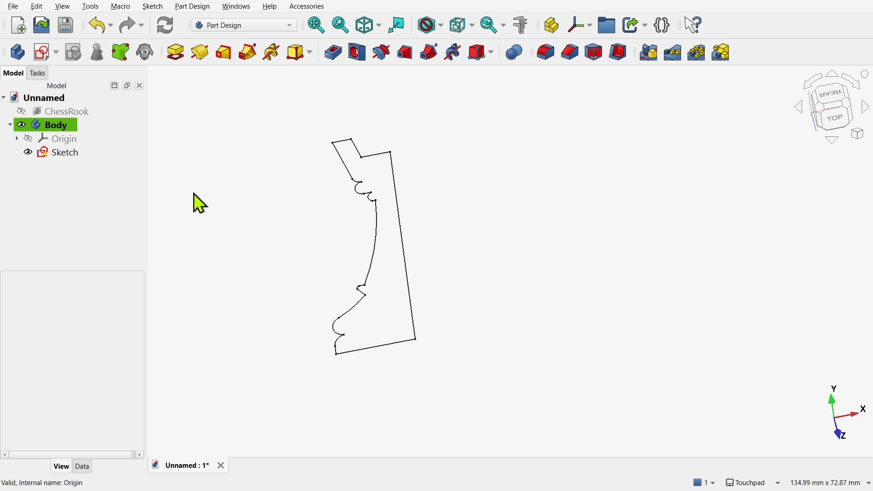
Step: Start a Revolution of the rook profile sketch about the vertical sketch axis with an angle of 158°
click(68, 153)
click(200, 52)
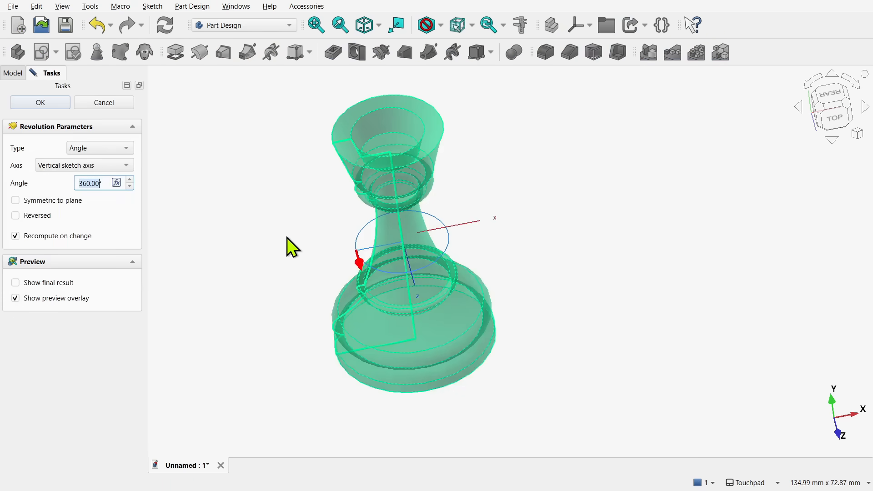
drag(363, 275, 451, 233)
Step: Switch the revolution preview from the overlay to the final result and adjust the revolution angle with the rotation handle
click(16, 298)
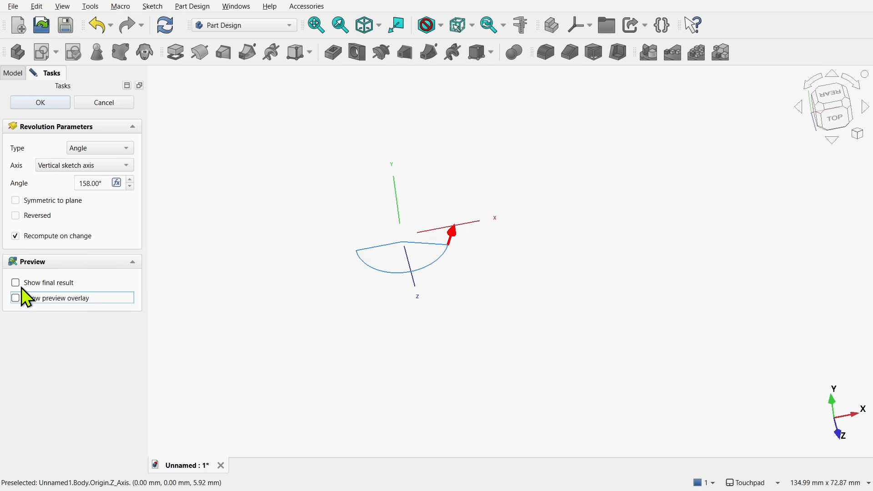
click(15, 282)
mouse_move(440, 263)
mouse_down()
mouse_move(418, 270)
mouse_move(447, 228)
mouse_move(387, 225)
mouse_move(346, 285)
mouse_move(343, 279)
mouse_up()
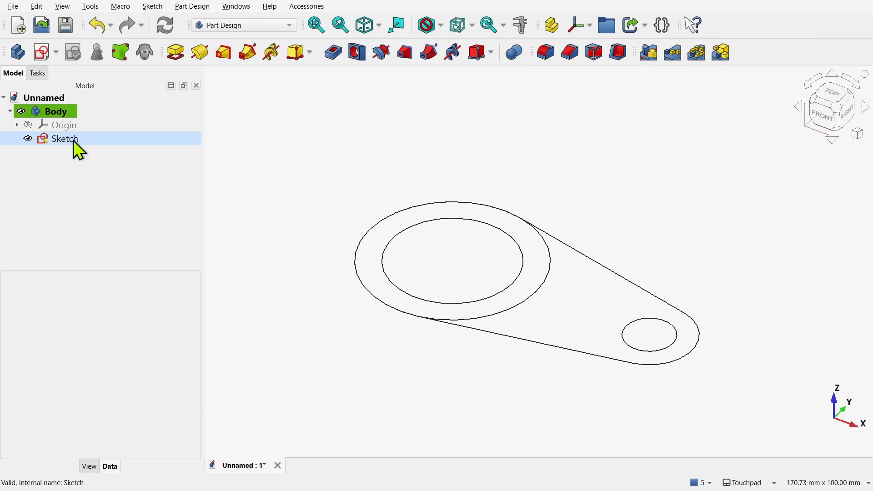
Step: Enable Make Internals for the sketch of the arm and circles so its enclosed regions become selectable faces
click(75, 142)
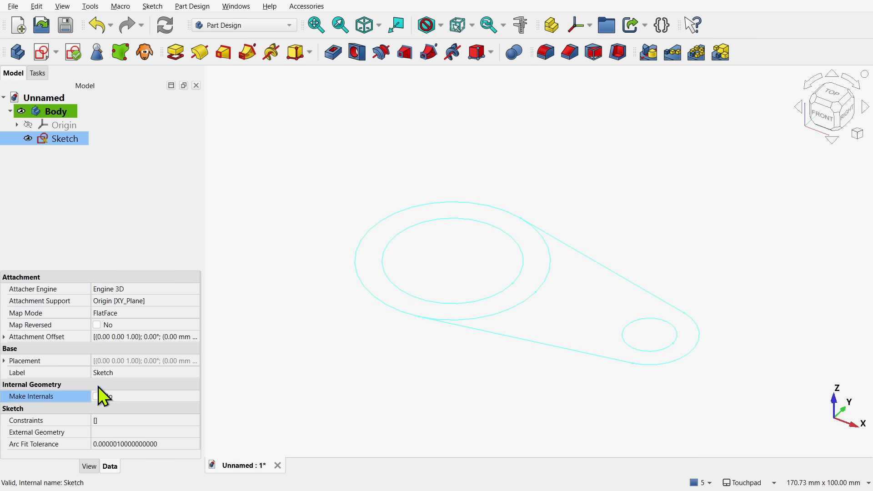
click(99, 394)
click(308, 255)
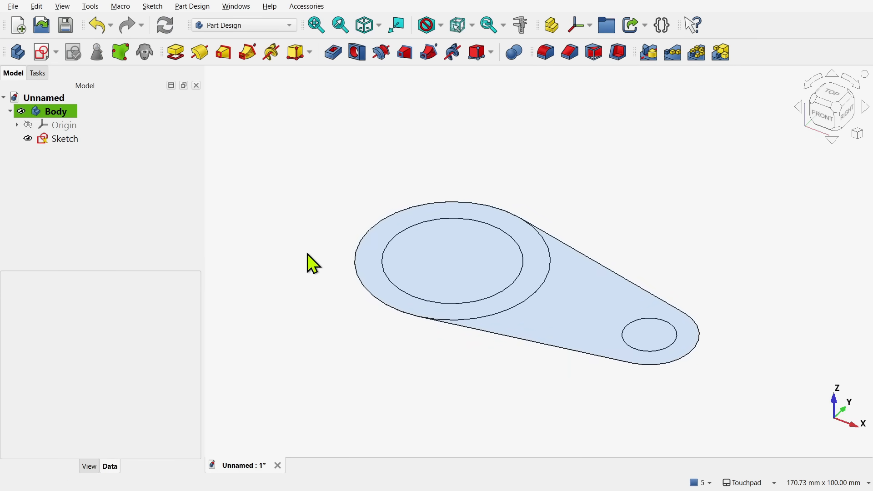
Step: Pad only the arm region between the large ring and the small hole, in the reversed direction
click(551, 321)
click(175, 52)
click(35, 229)
click(58, 106)
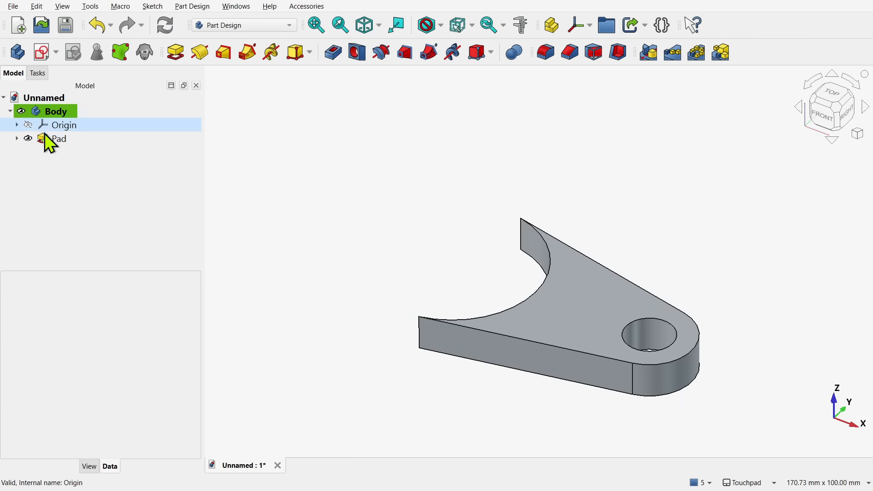
Step: Pad the large ring and its inner disc from the shared sketch in the reversed direction, deeper than the arm
click(18, 139)
click(35, 152)
click(372, 266)
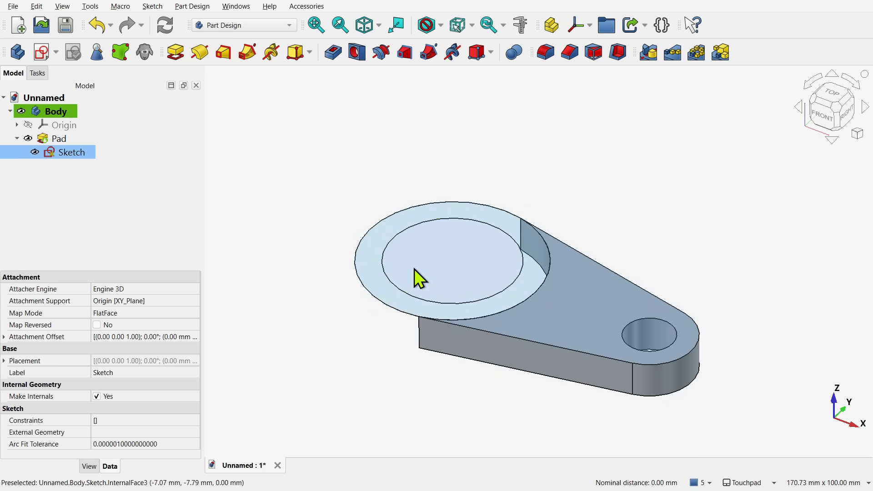
click(177, 53)
click(37, 230)
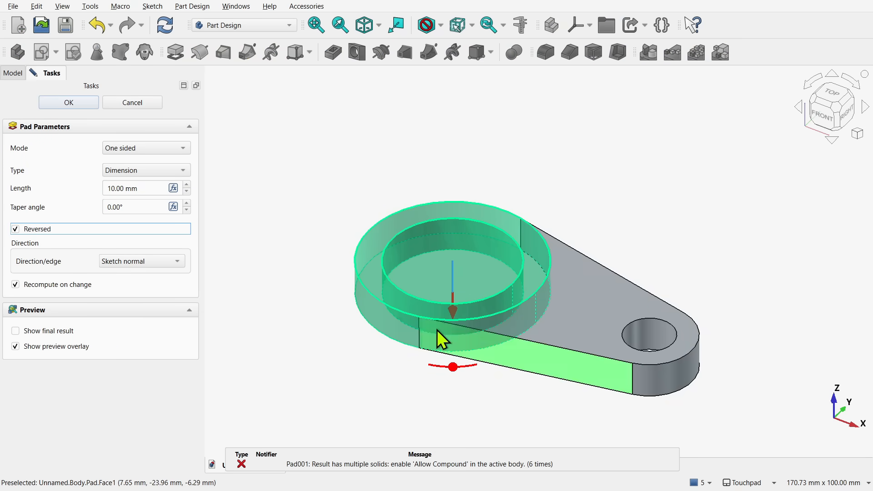
drag(452, 319, 450, 329)
click(78, 106)
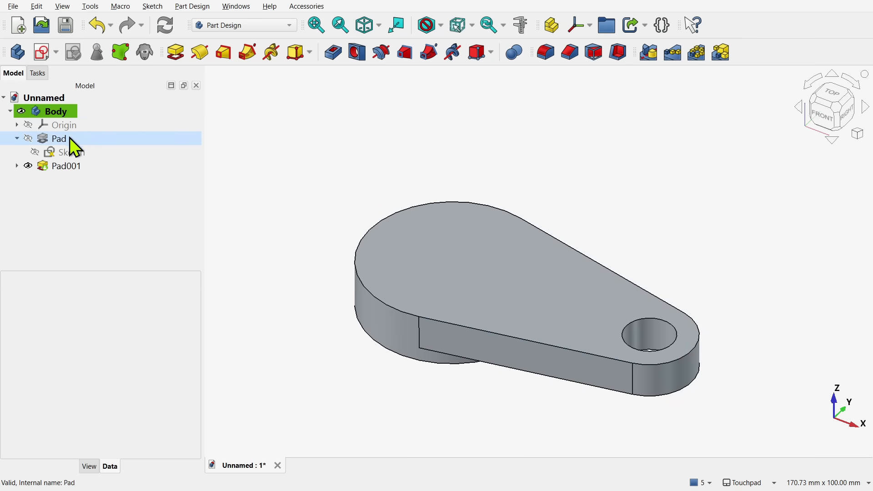
Step: Show the shared sketch again and pad only the large ring upward by 10 mm
click(35, 152)
click(373, 249)
click(175, 53)
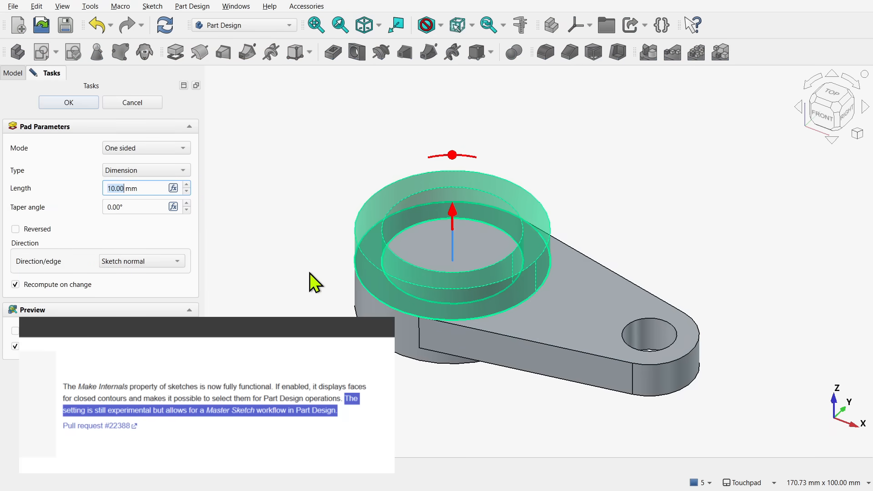
click(67, 103)
middle_drag(503, 351, 513, 227)
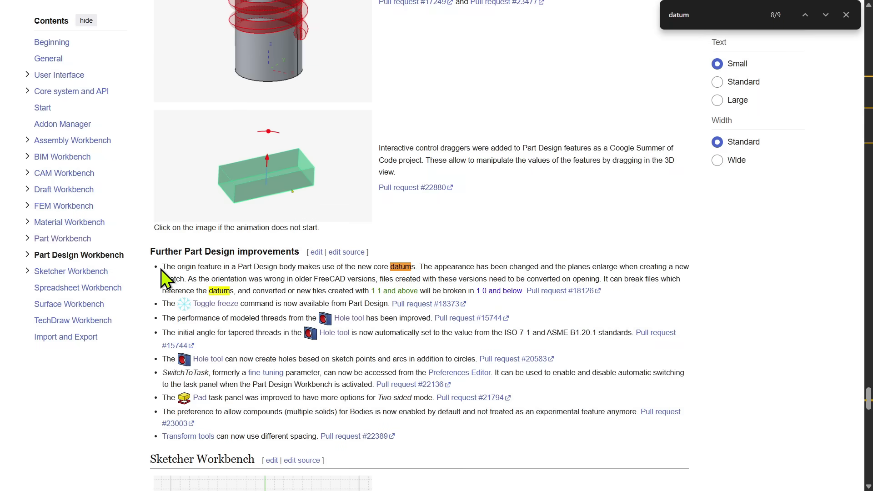
Step: Switch to the FreeCAD release notes and examine the Part Design entry about the body origin using the new core datums
drag(162, 266, 629, 289)
click(629, 289)
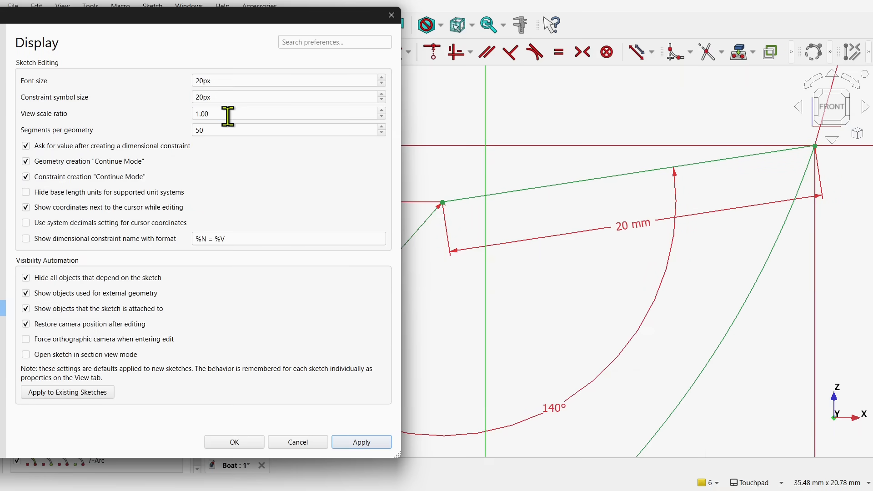
Step: Set the view scale ratio to 2 in the sketch display preferences and apply the change
click(227, 115)
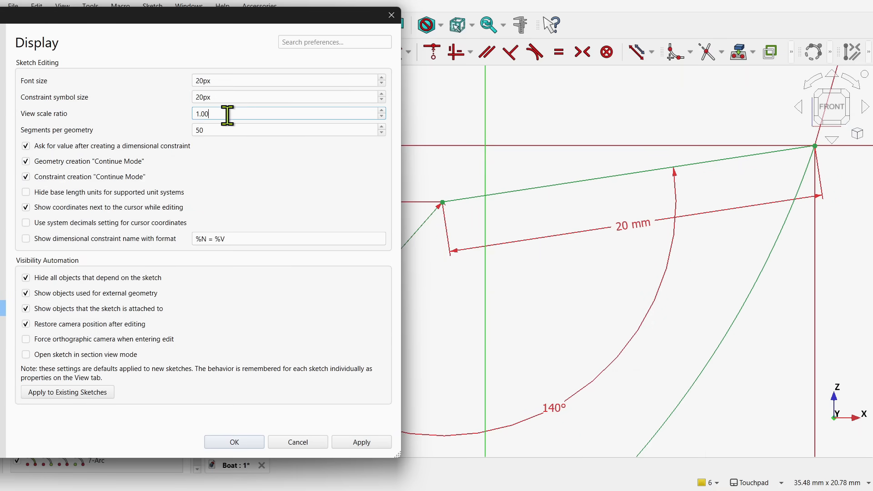
text(2)
key(Return)
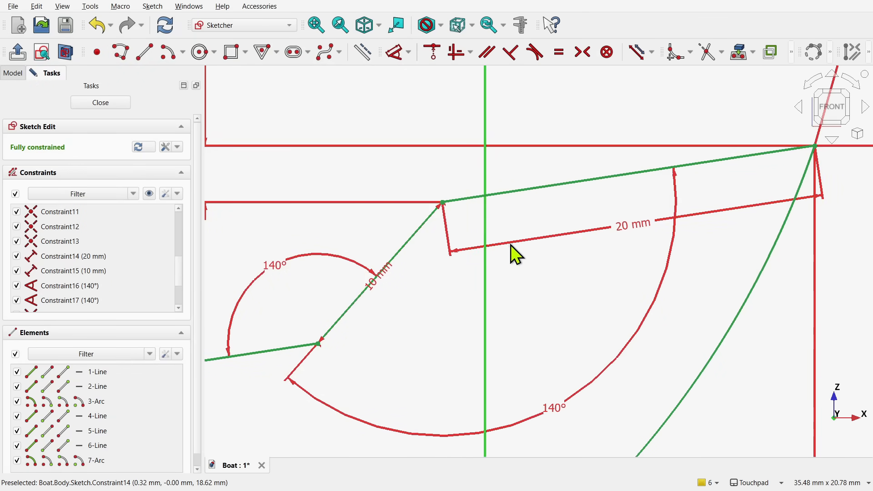
Step: Move the 20 mm and large 140° dimensions closer to their geometry, and select both 140° constraints and the 10 mm constraint
drag(515, 243, 559, 223)
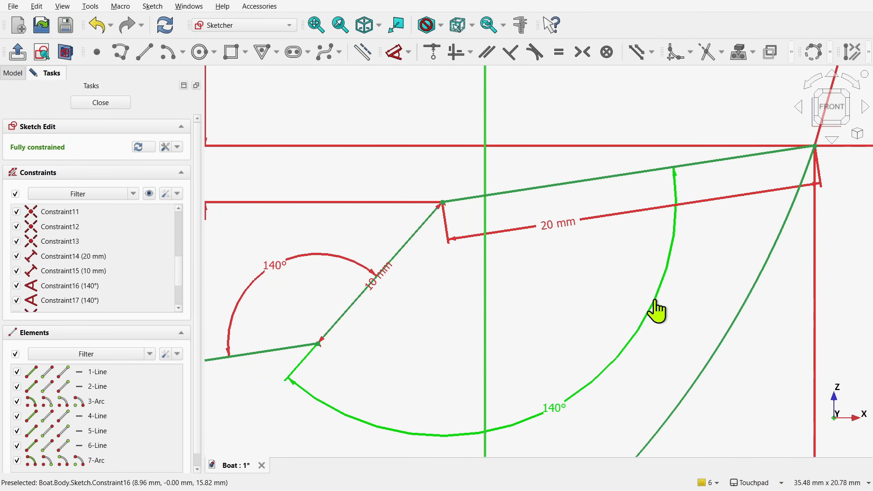
drag(656, 312, 631, 315)
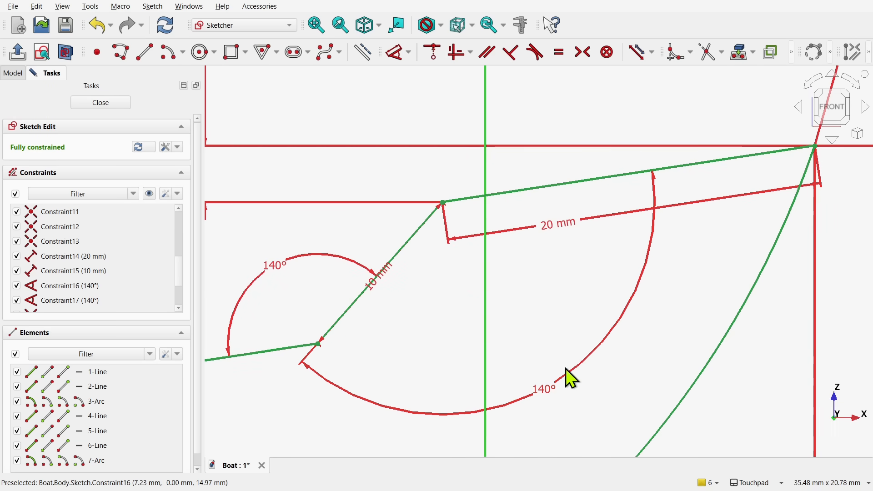
click(546, 391)
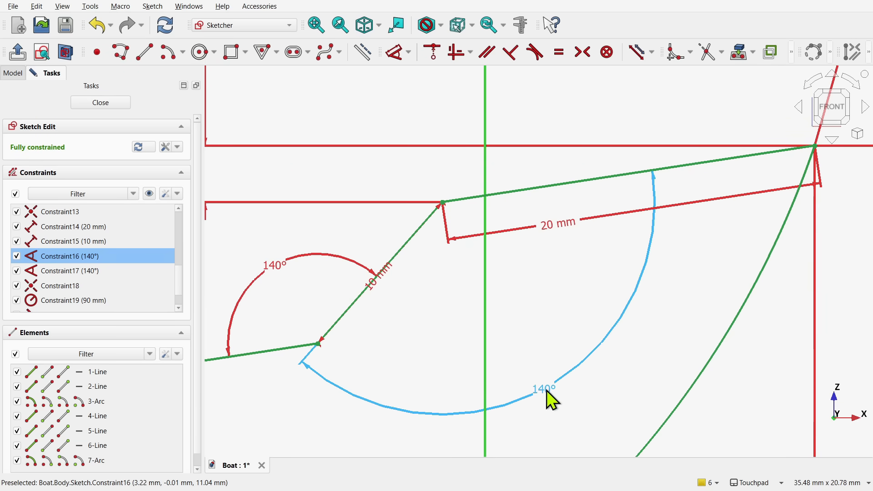
click(378, 281)
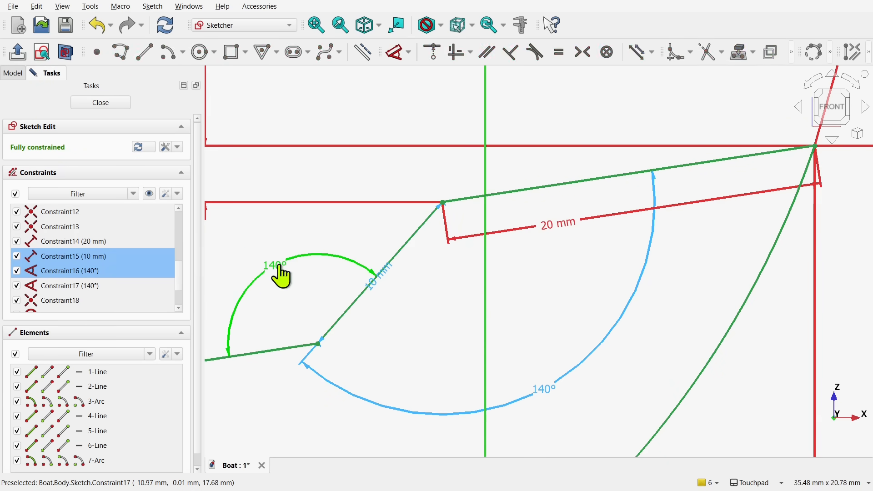
click(277, 267)
Step: Reposition the 20 mm dimension further along its line and offset the 10 mm dimension from its line
drag(505, 225, 621, 206)
click(606, 218)
drag(380, 281, 410, 301)
scroll(576, 293, down, 15)
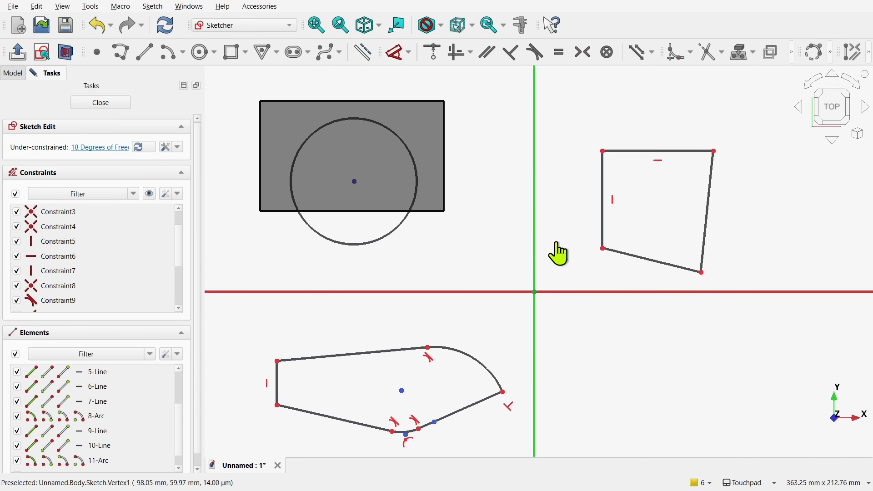
Step: Try to move the box-selected sketch elements together as a group, and undo the move
drag(557, 243, 748, 289)
mouse_move(608, 214)
mouse_down()
mouse_move(535, 210)
mouse_move(616, 210)
mouse_up()
key(ctrl+z)
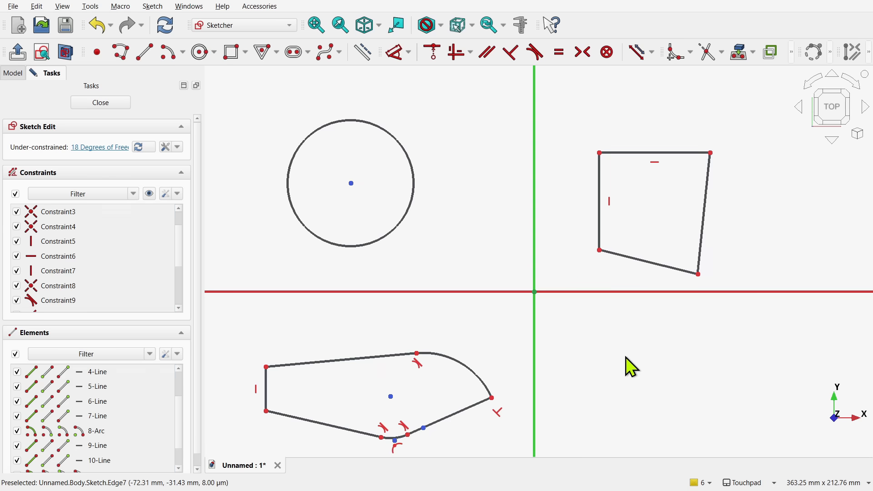
Step: Select all geometry in the sketch, move it together a short distance up and to the right, and clear the selection
key(ctrl+a)
mouse_move(667, 269)
mouse_down()
mouse_move(744, 327)
mouse_move(522, 285)
mouse_move(732, 259)
mouse_move(705, 256)
mouse_up()
key(Escape)
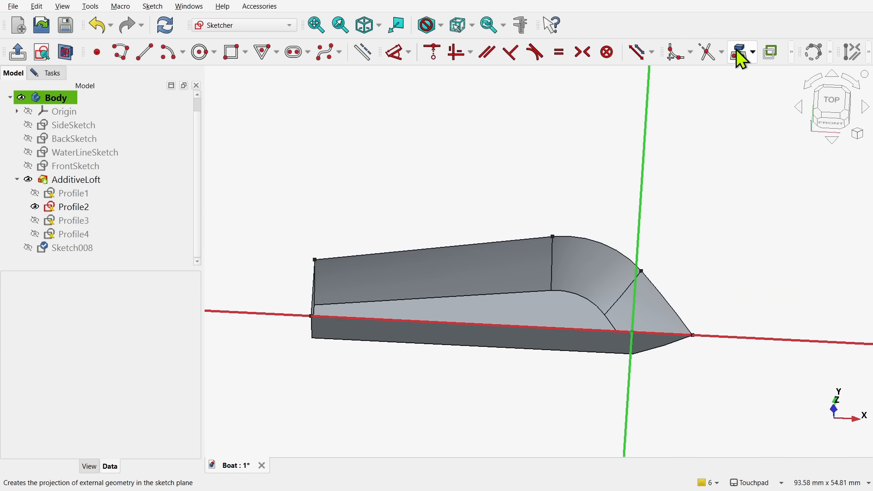
Step: Project the outline edges of Profile2 into the boat sketch as external geometry and toggle them from construction to defining geometry
click(736, 47)
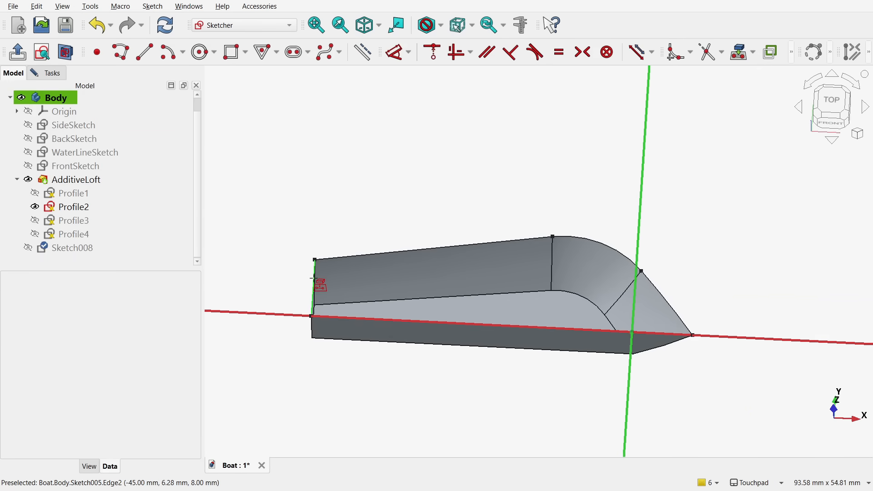
click(367, 252)
click(597, 240)
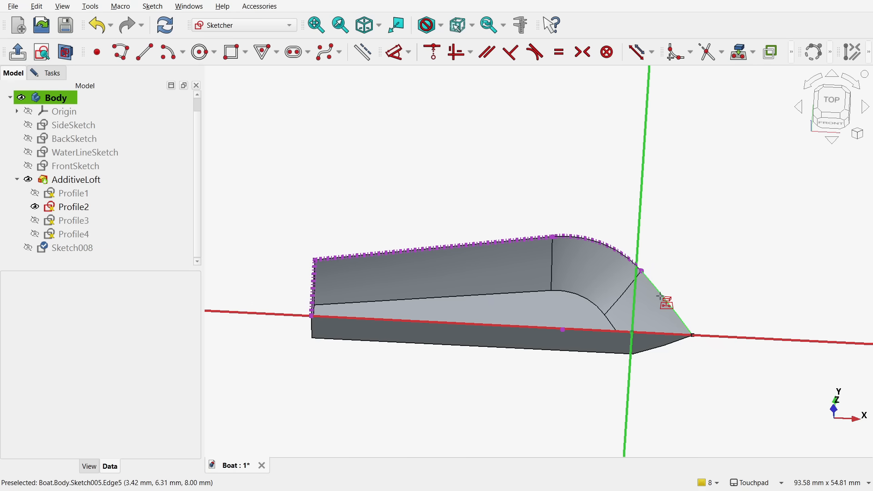
key(Escape)
mouse_move(264, 179)
mouse_down()
mouse_move(299, 227)
mouse_move(789, 421)
mouse_up()
click(362, 51)
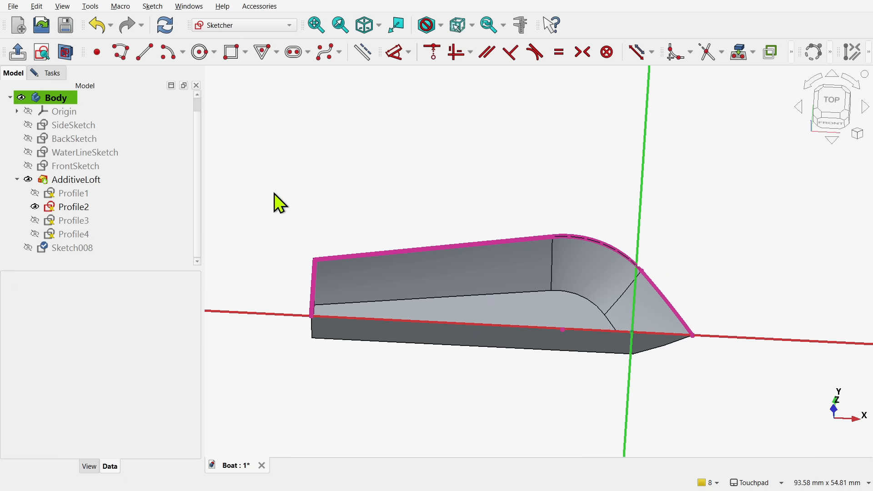
Step: Offset the projected boat outline by about 2 mm
drag(274, 192, 705, 391)
right_click(515, 261)
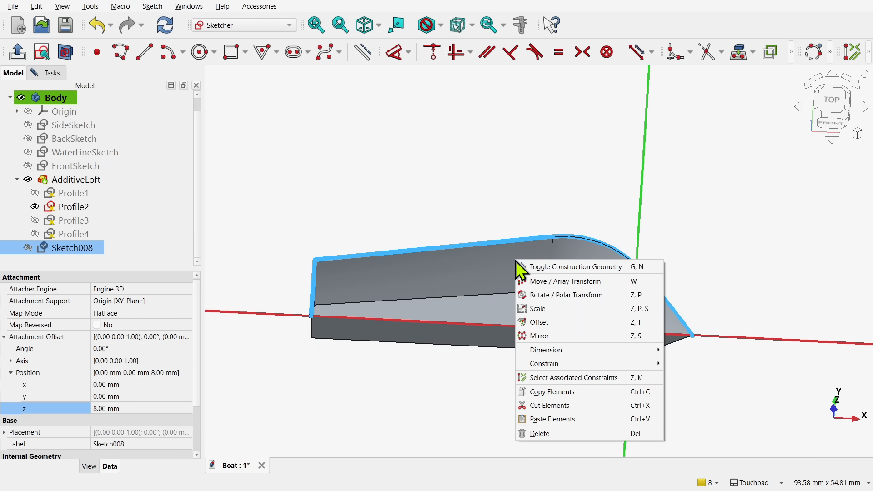
click(538, 322)
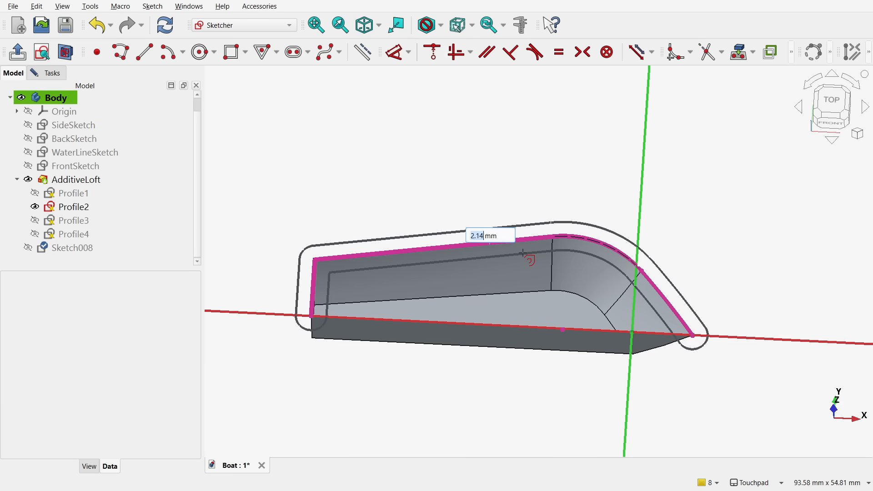
click(525, 257)
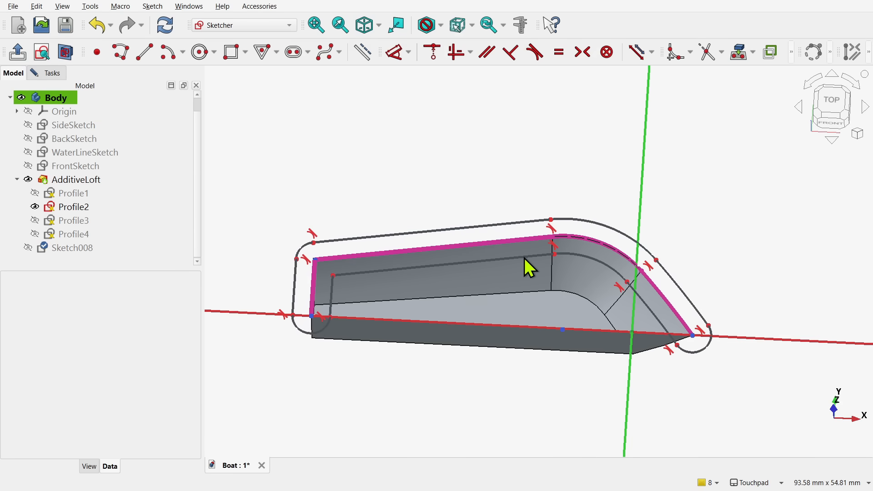
alt+drag(524, 258, 530, 312)
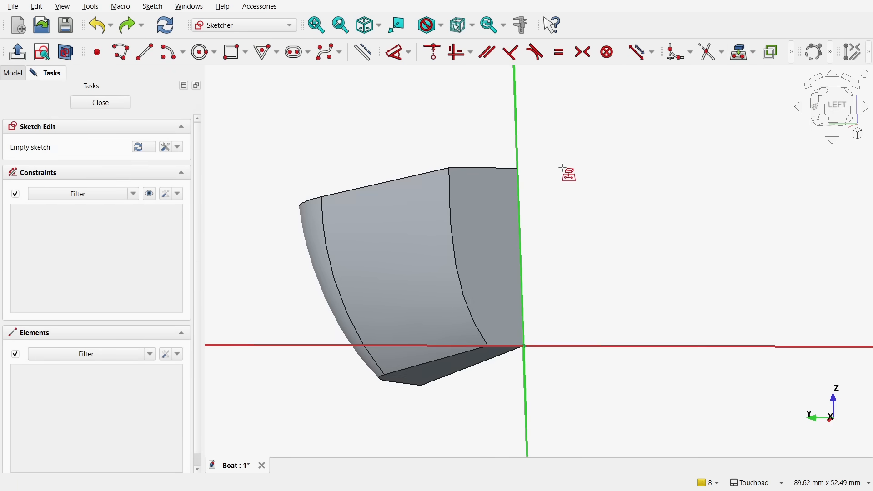
Step: Project the boat's flat rear face into the empty sketch as external geometry and mirror its edges about the vertical sketch axis
click(497, 207)
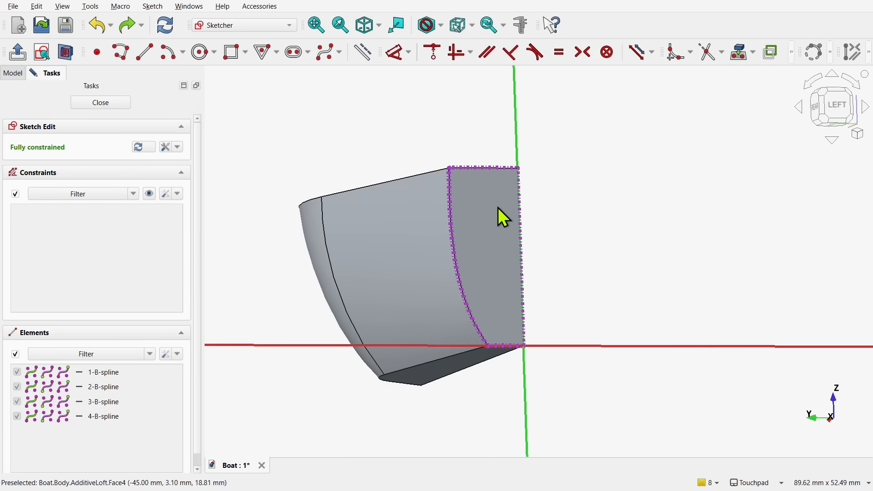
drag(403, 123, 562, 405)
right_click(562, 405)
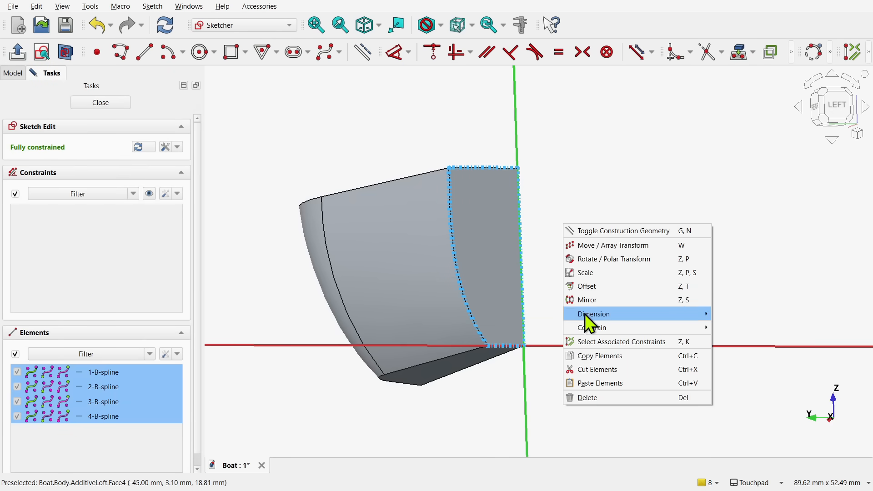
click(584, 314)
click(515, 133)
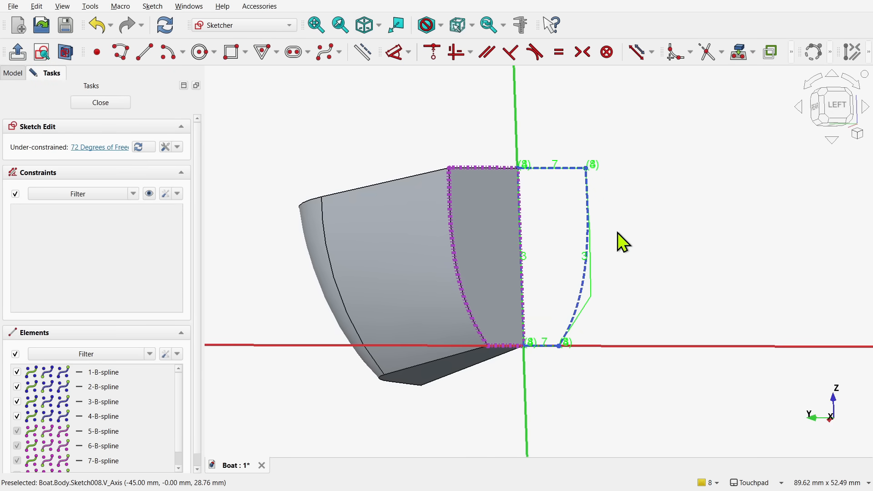
alt+middle_drag(617, 232, 576, 268)
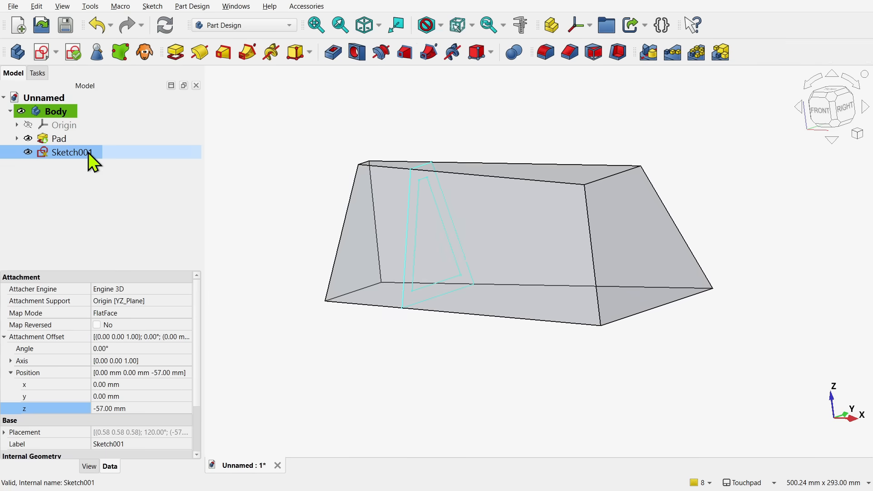
Step: Slide Sketch001 along the pad by increasing the z position of its attachment offset
click(150, 409)
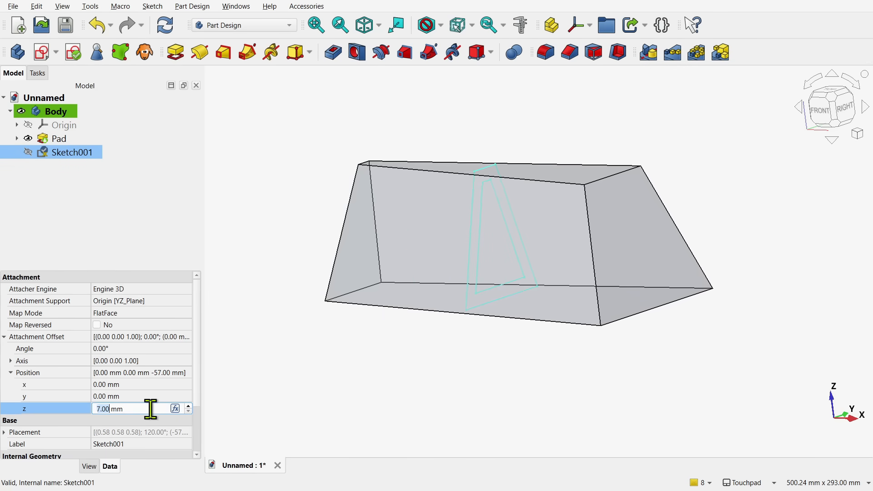
click(375, 397)
Step: Reshape the Pad's base sketch by moving its rear corner at the positive X end outward, and close the sketch
click(17, 139)
double_click(57, 152)
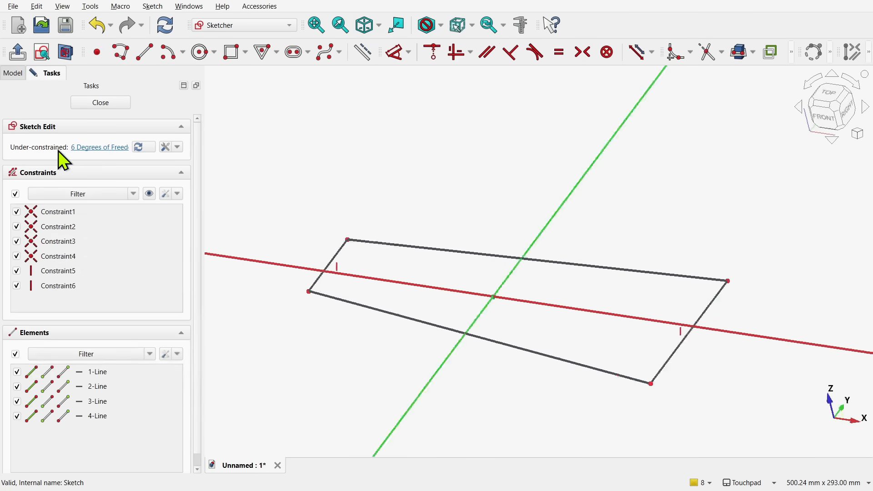
drag(722, 210, 686, 76)
click(100, 102)
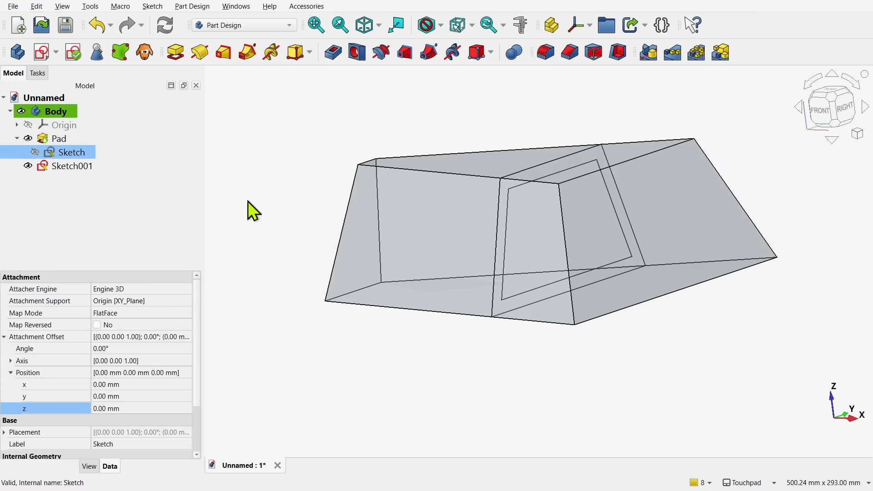
mouse_move(249, 209)
alt+middle_down()
mouse_move(382, 326)
mouse_move(468, 292)
alt+middle_up()
Step: Edit the Pad to a length of 49 mm and adjust its taper angle
double_click(57, 138)
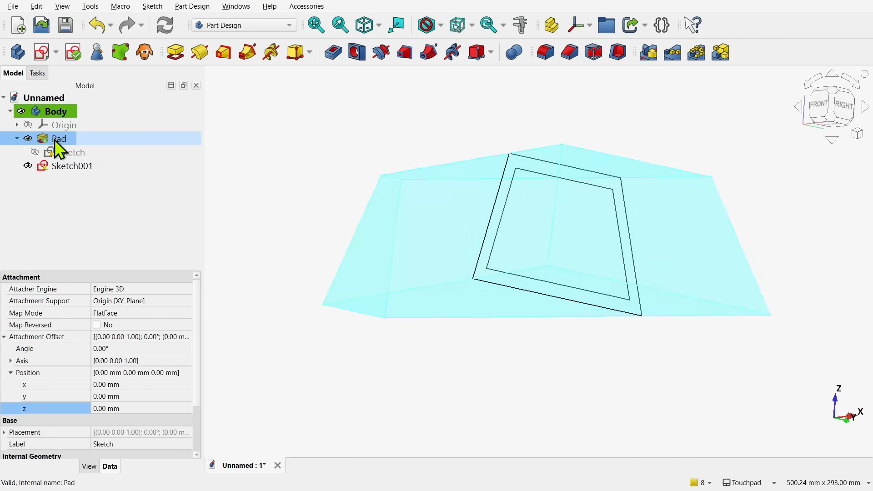
drag(549, 152, 545, 200)
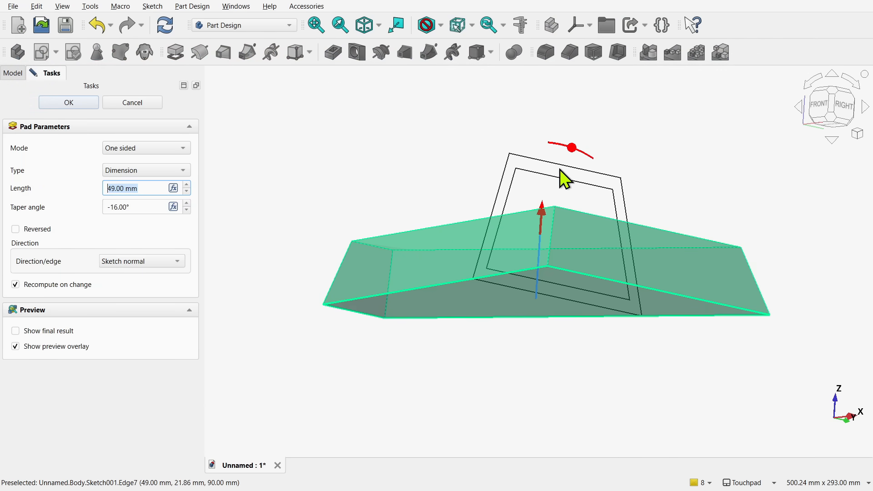
drag(574, 154, 605, 176)
click(69, 103)
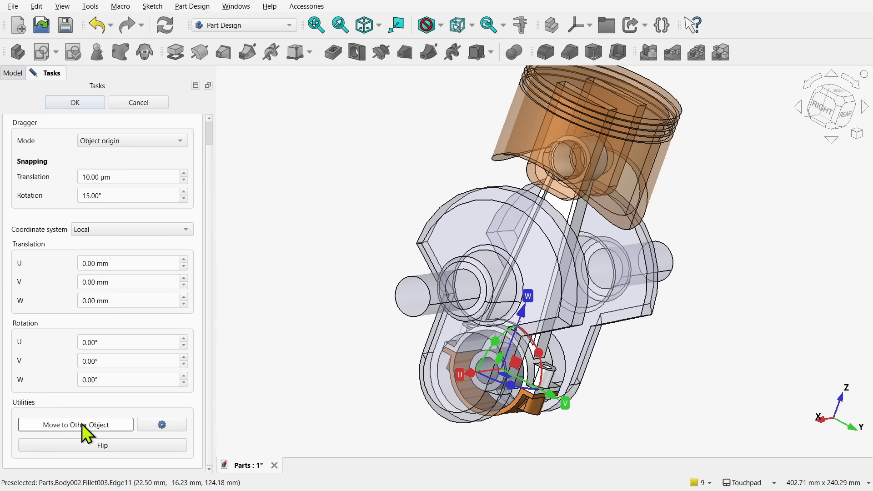
Step: Move the part being transformed from the crank end to the pin bore of the piston
click(123, 424)
click(556, 183)
click(556, 182)
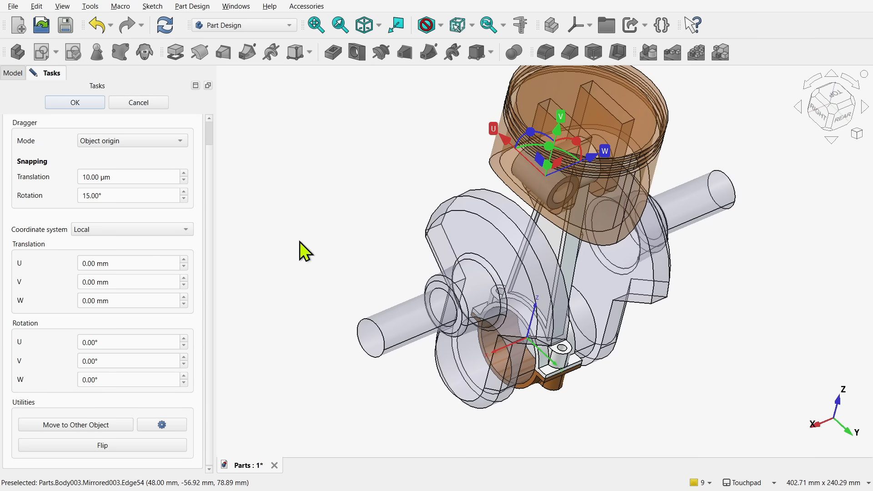
Step: Rotate the part being transformed by 90° about its local V axis
click(123, 282)
click(123, 360)
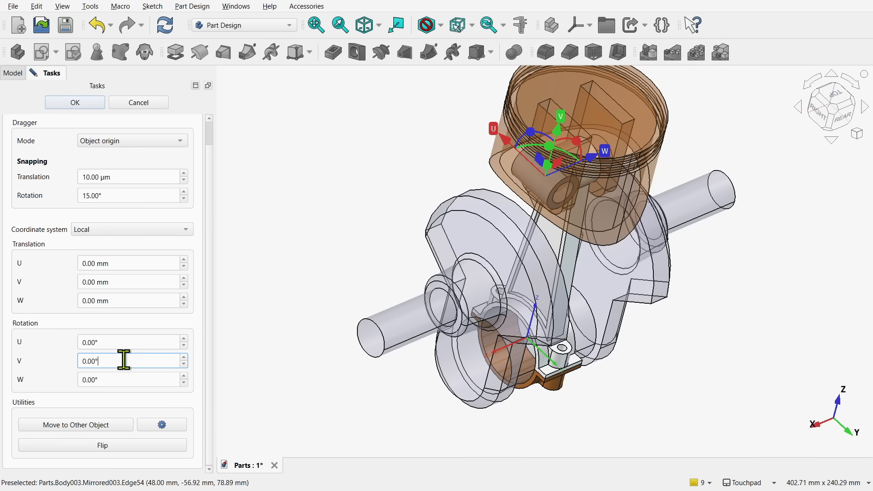
text(90)
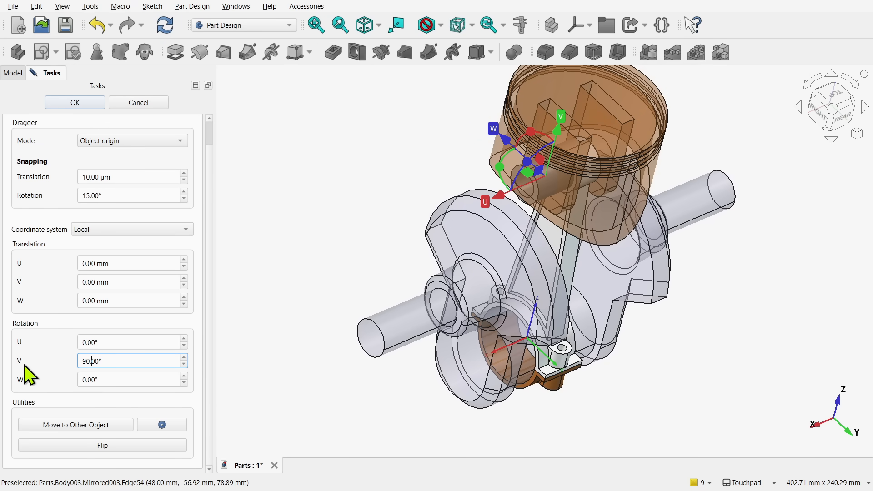
Step: Translate the part being transformed in the negative direction along its local U axis
click(130, 266)
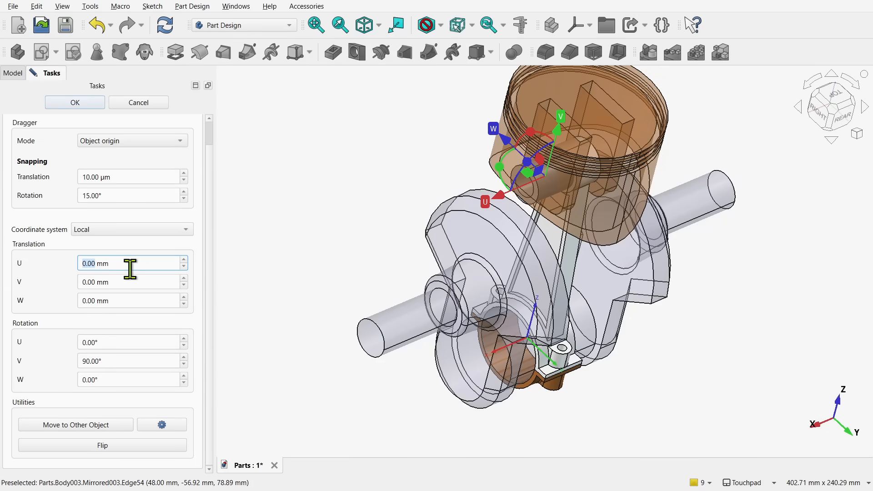
scroll(129, 266, down, 20)
scroll(129, 267, up, 1)
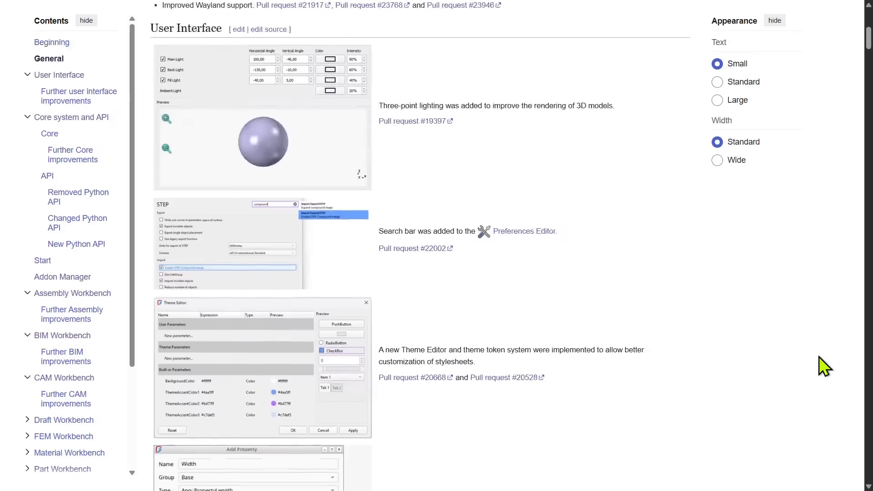
Step: Switch to the FreeCAD release notes and browse the User Interface and Core system and API sections
scroll(820, 364, down, 10)
scroll(821, 366, down, 15)
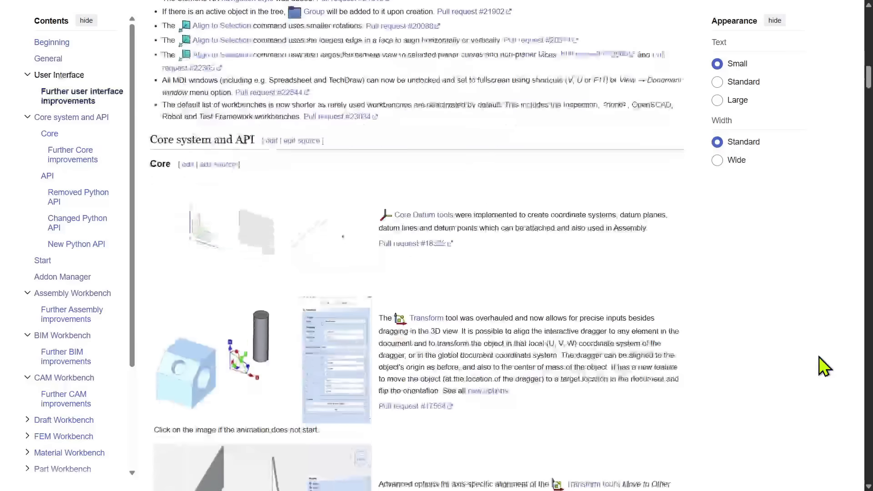